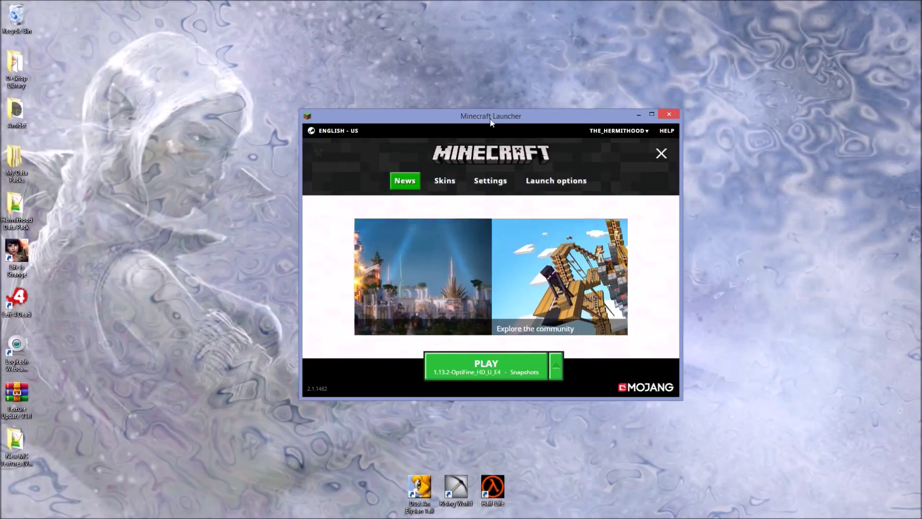
Step: Maximize the Minecraft Launcher window, then switch to the YouTube Studio comments page in Chrome
mouse_move(484, 121)
left_mouse_down()
mouse_move(467, 134)
mouse_move(476, 118)
left_mouse_up()
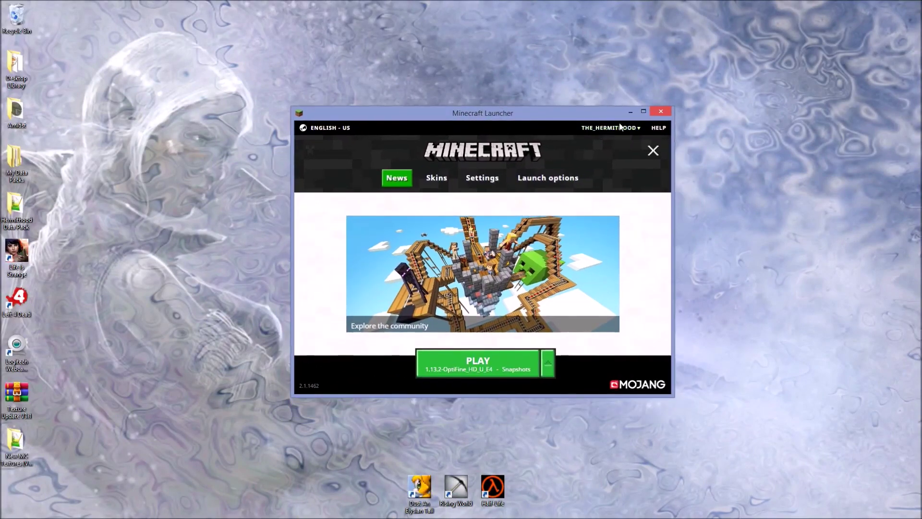
left_click(643, 111)
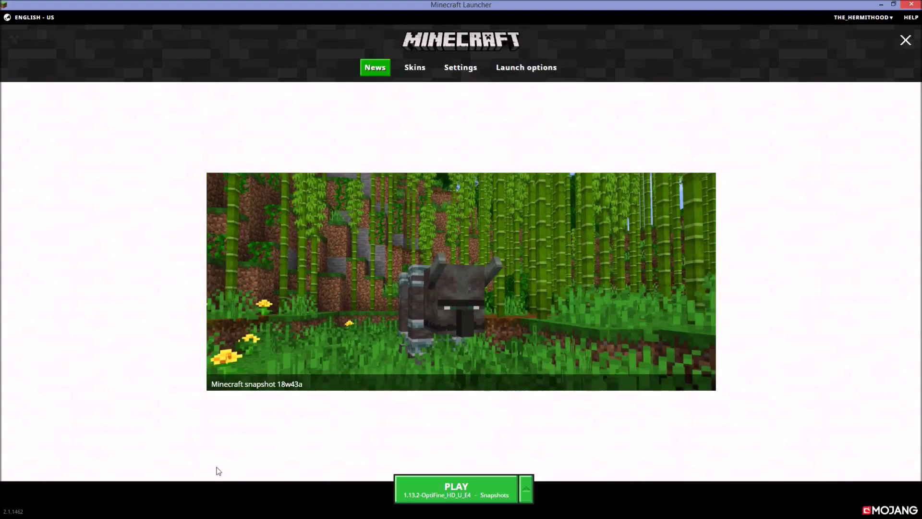
mouse_move(201, 517)
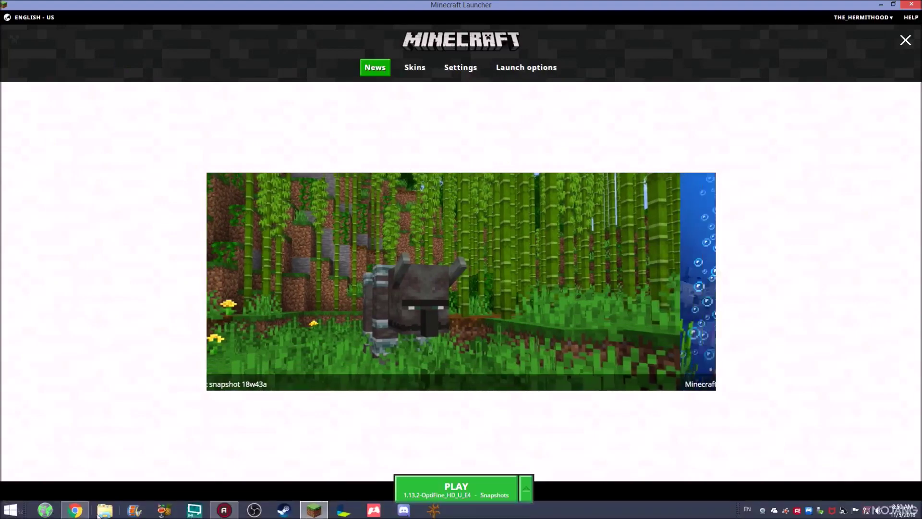
left_click(75, 513)
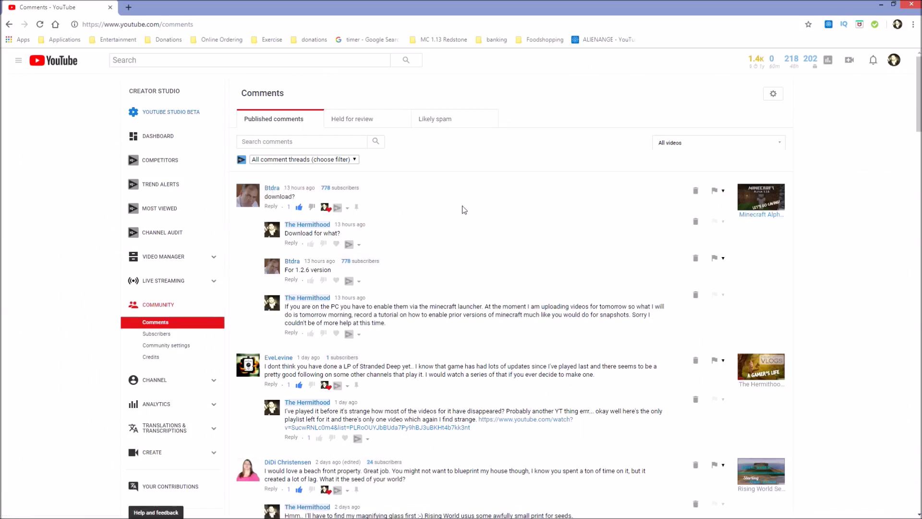
Step: Open the commented video 'Minecraft Alpha 1.2.6 Episode 1 Let's Go Caving' in a new tab
left_click(815, 62)
left_click(764, 216)
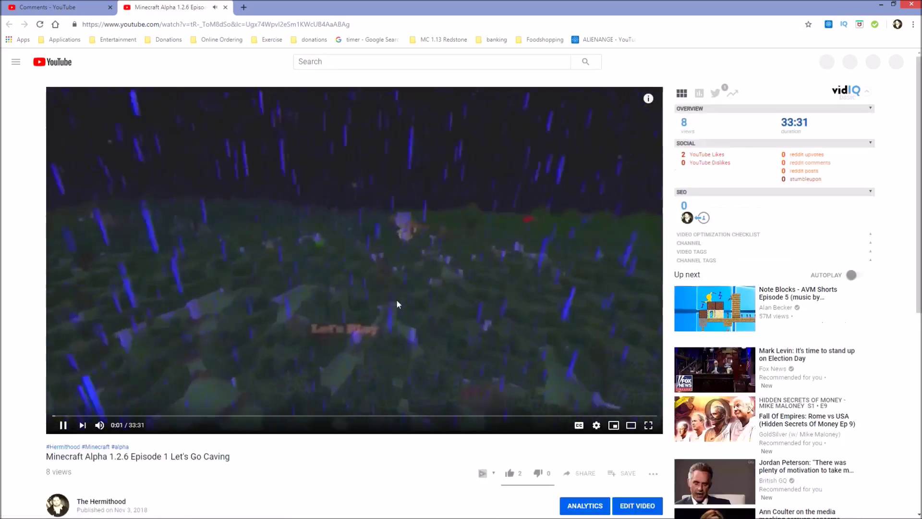
Step: Pause the caving video and expand the three replies under the download comment
left_click(414, 304)
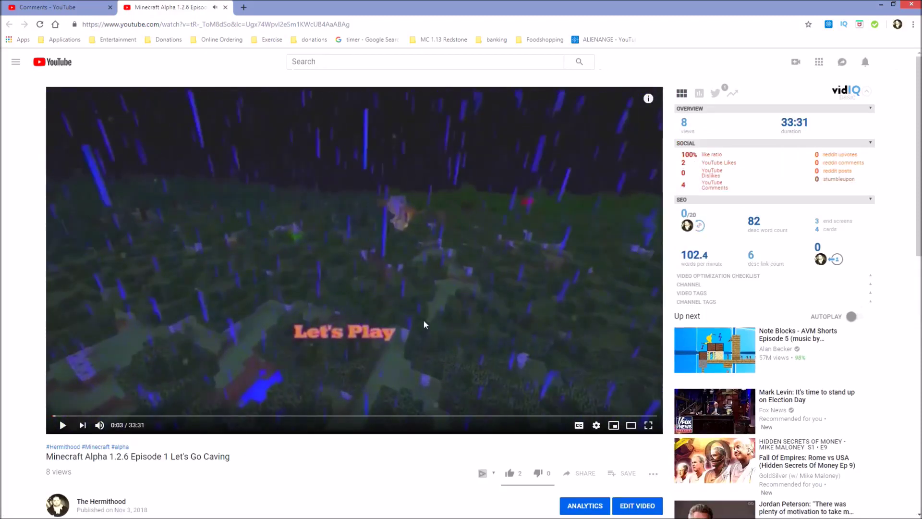
scroll(413, 324, "down", 4)
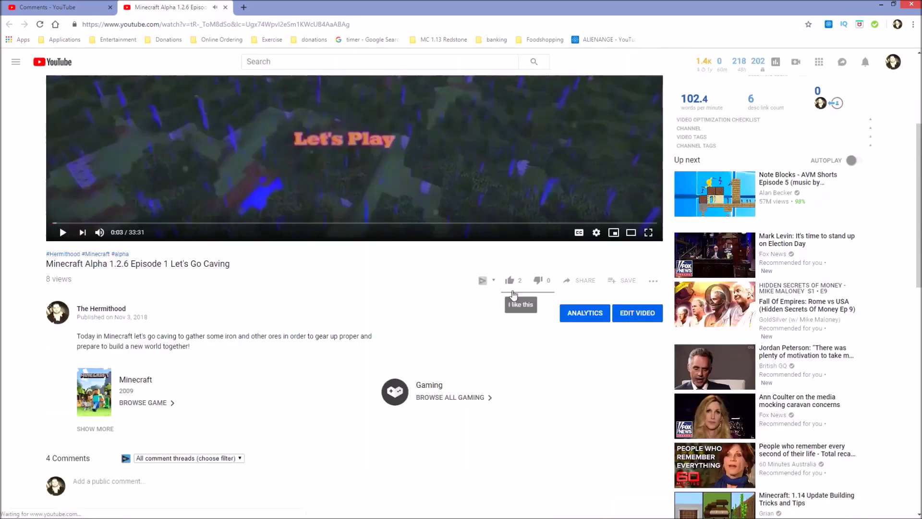
scroll(358, 329, "down", 2)
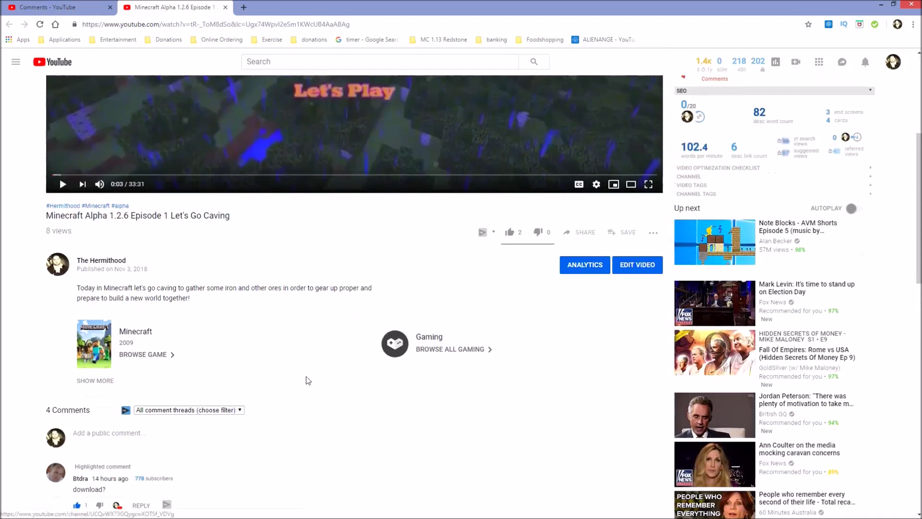
scroll(517, 380, "up", 4)
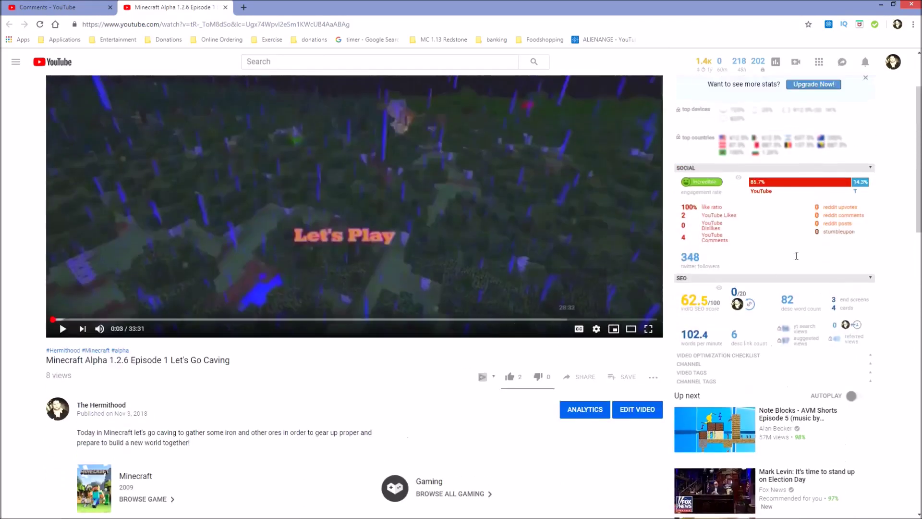
scroll(409, 312, "up", 2)
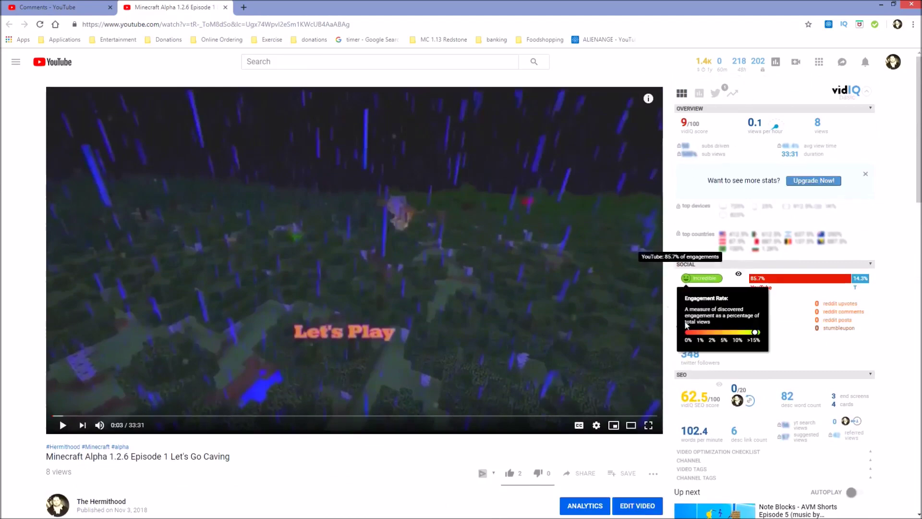
scroll(339, 434, "down", 3)
scroll(345, 446, "down", 6)
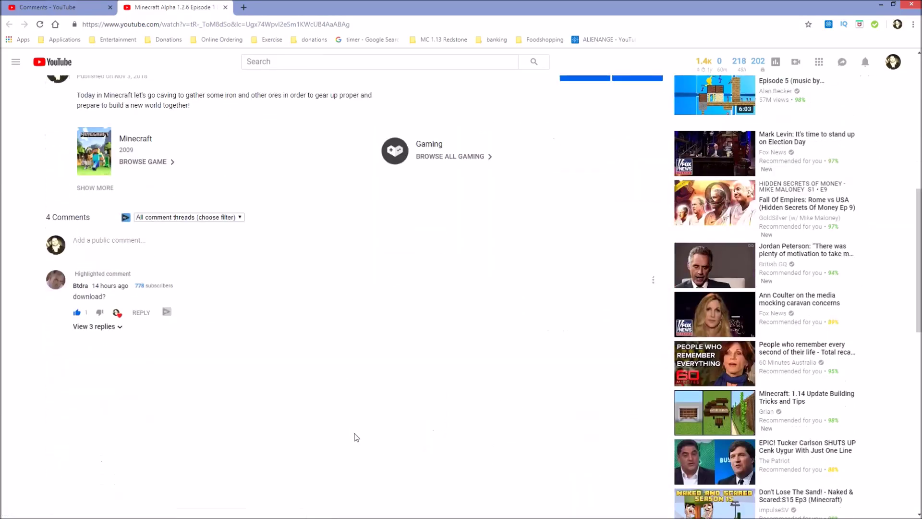
left_click(108, 326)
Step: Minimize the browser to return to the Minecraft Launcher
scroll(305, 370, "down", 1)
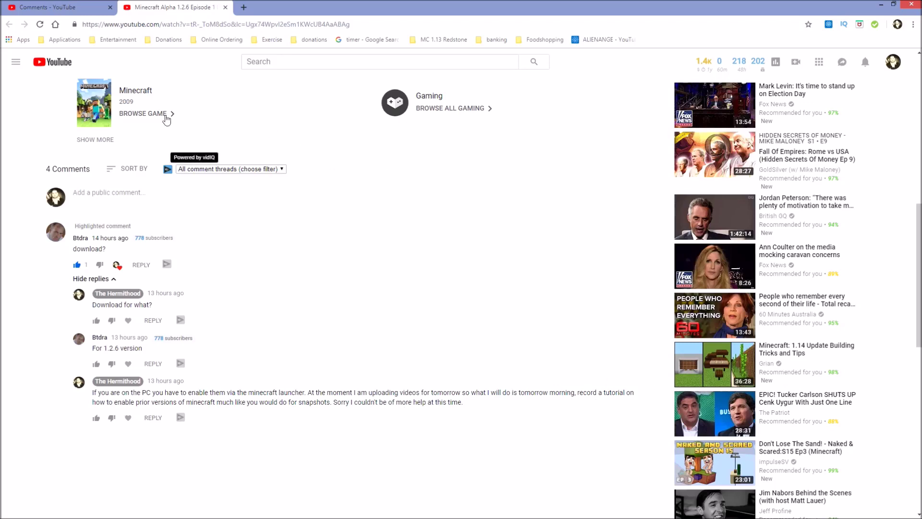
scroll(384, 300, "up", 4)
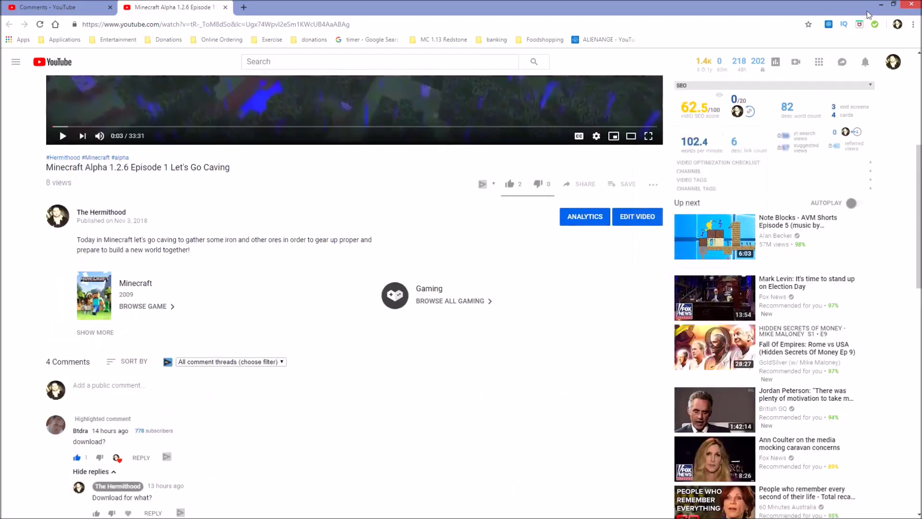
left_click(882, 4)
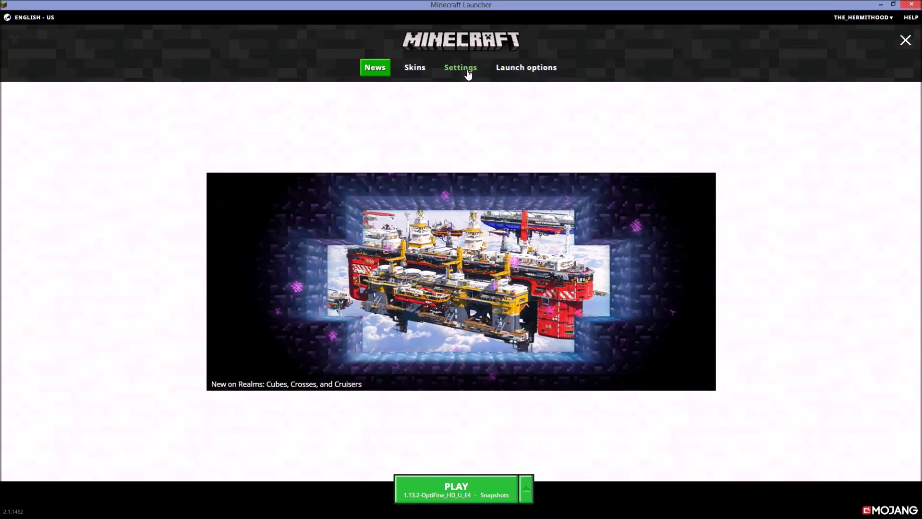
Step: Go via the Skins and Settings tabs to the Launch options profile list
left_click(418, 68)
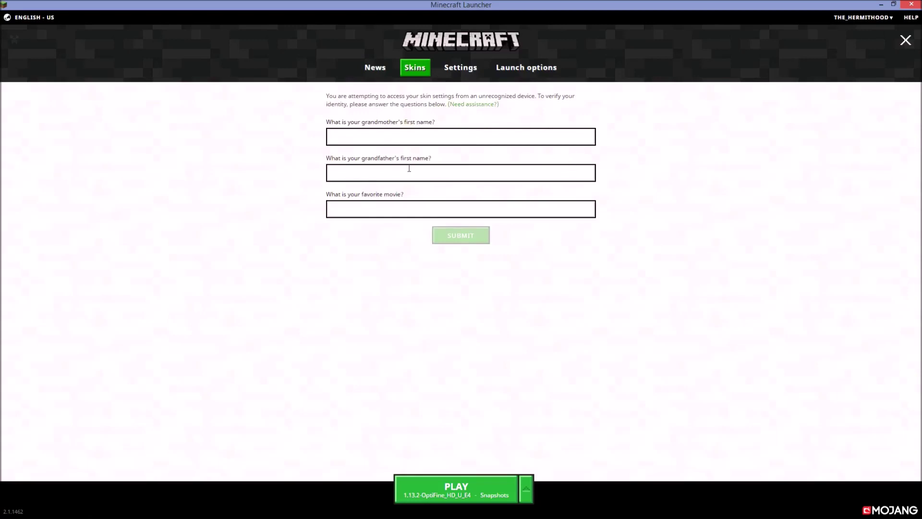
left_click(464, 73)
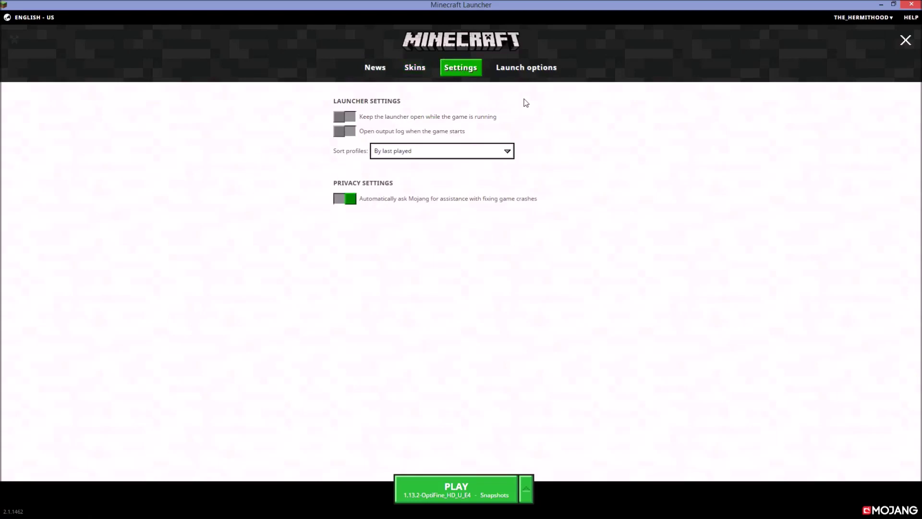
left_click(534, 70)
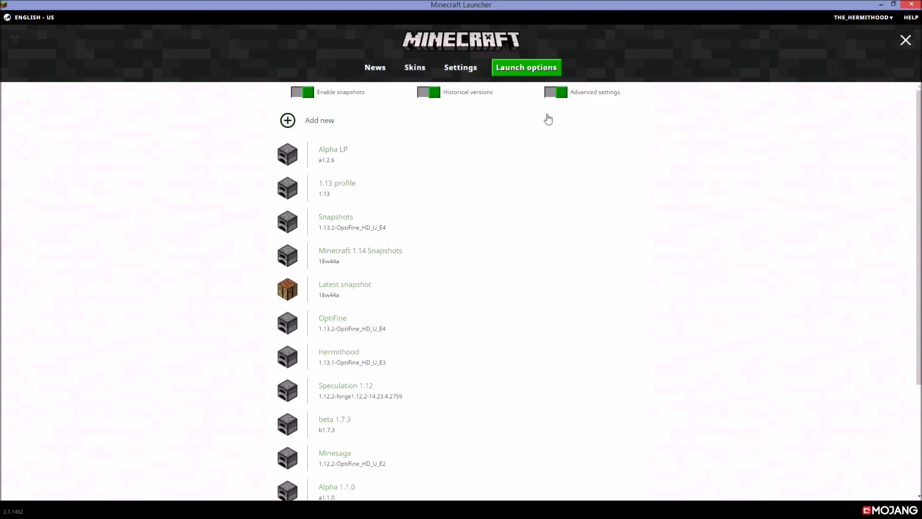
Step: Switch the snapshot, historical-version and advanced-settings toggles off
left_click(294, 93)
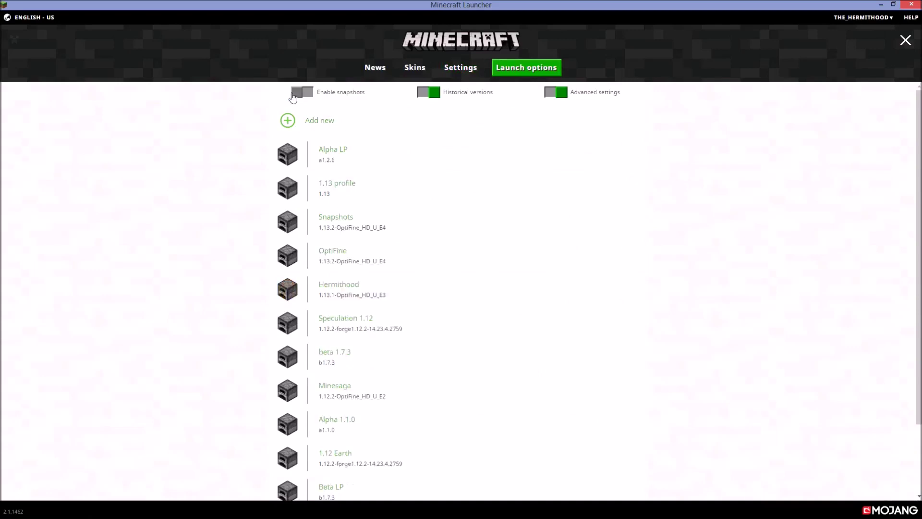
left_click(423, 94)
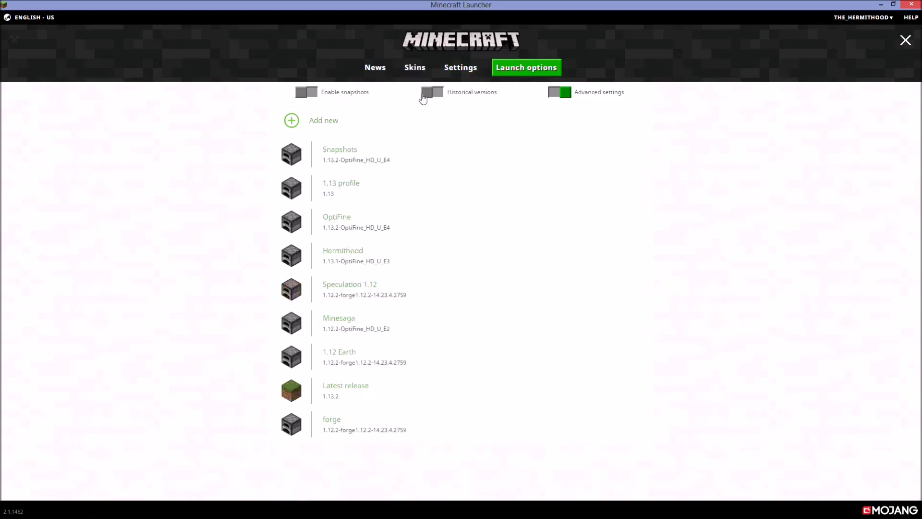
left_click(559, 95)
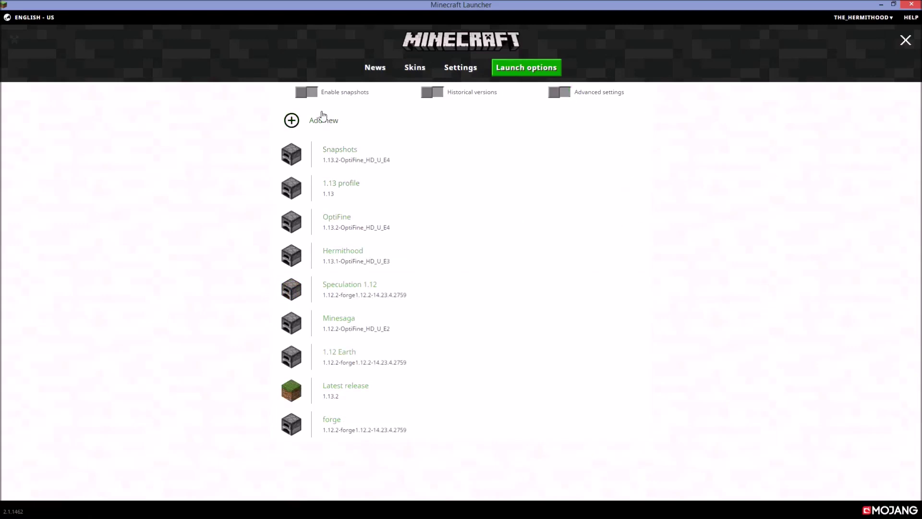
Step: Enable snapshots, historical versions and advanced settings, accepting each PLEASE NOTE warning
left_click(307, 92)
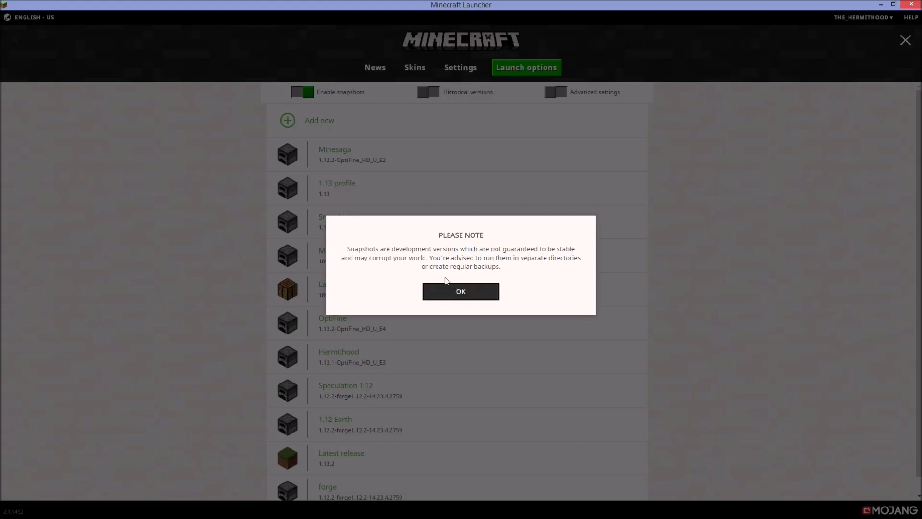
left_click(464, 299)
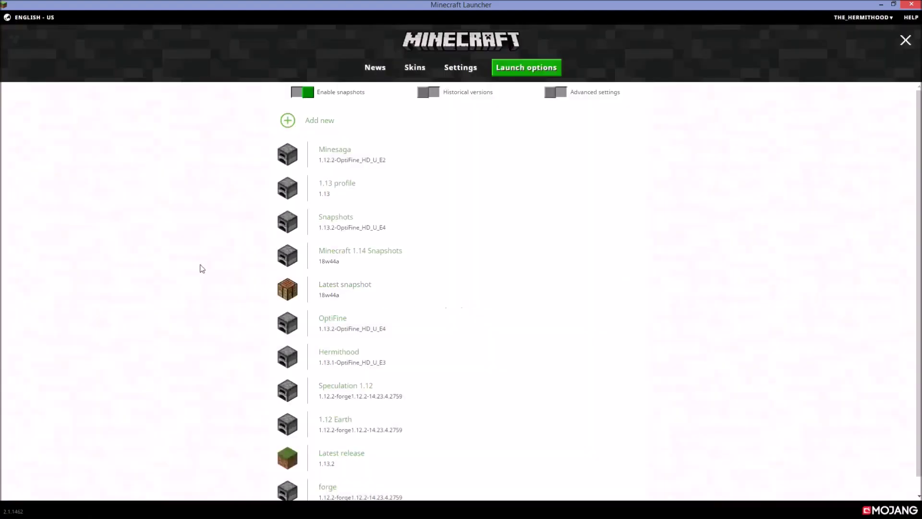
left_click(435, 93)
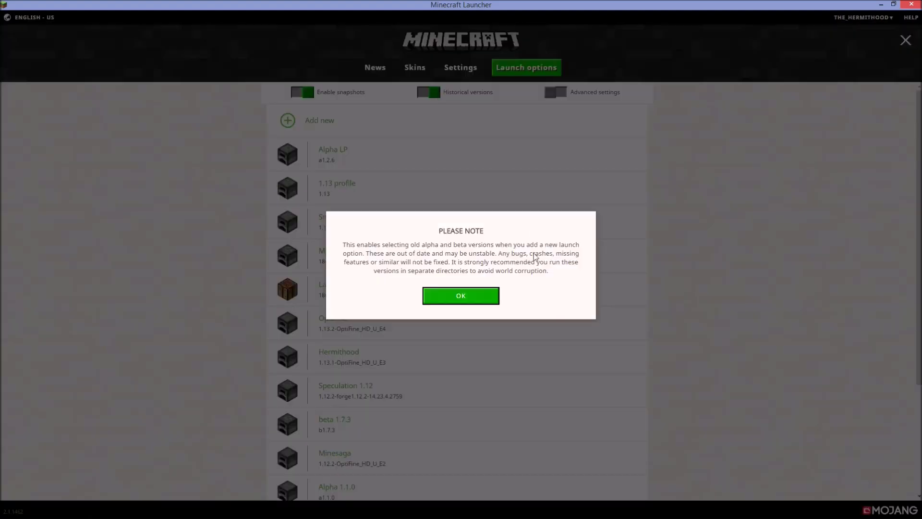
left_click(477, 294)
left_click(548, 95)
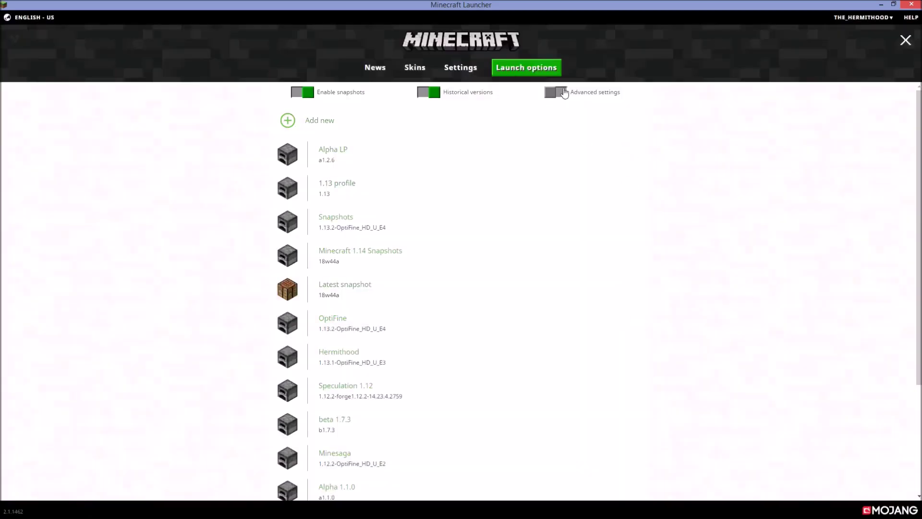
left_click(476, 294)
Step: Inspect the Alpha LP (a1.2.6) profile's version and game directory, then view the launcher Settings page
scroll(657, 309, "down", 3)
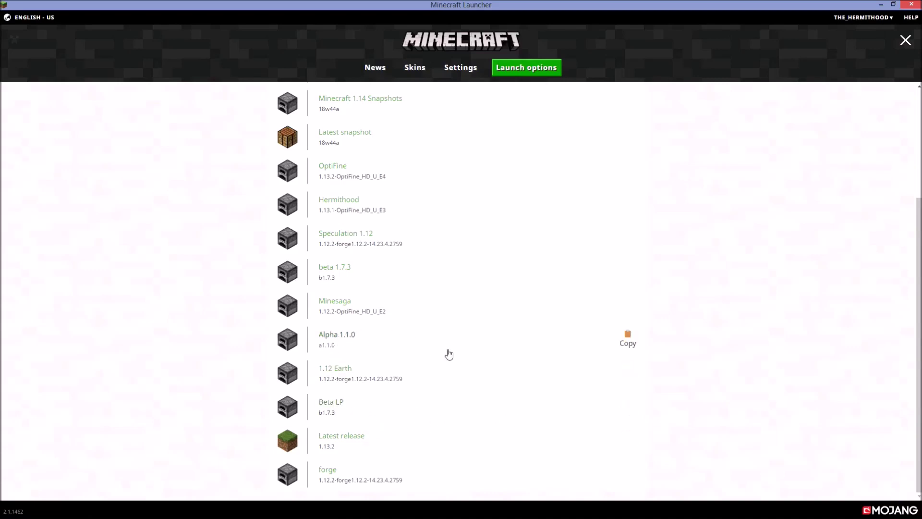
scroll(241, 257, "up", 3)
scroll(231, 254, "up", 2)
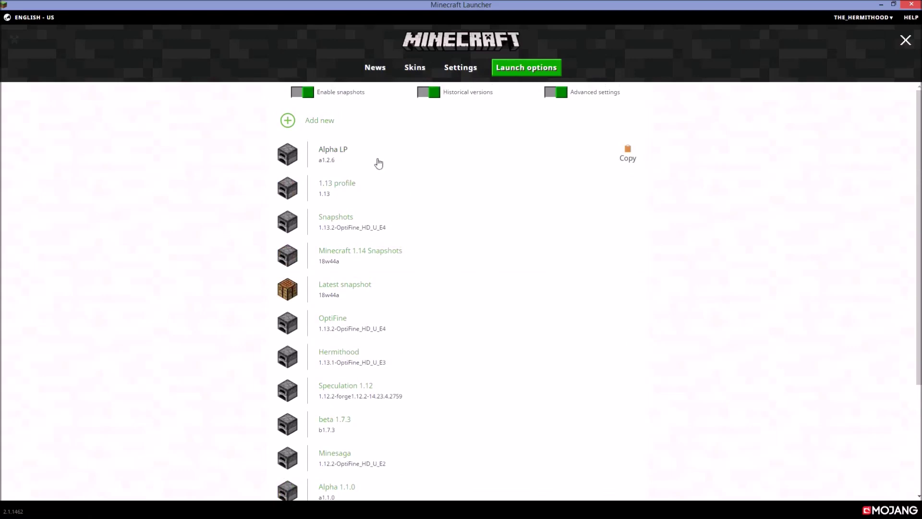
left_click(410, 166)
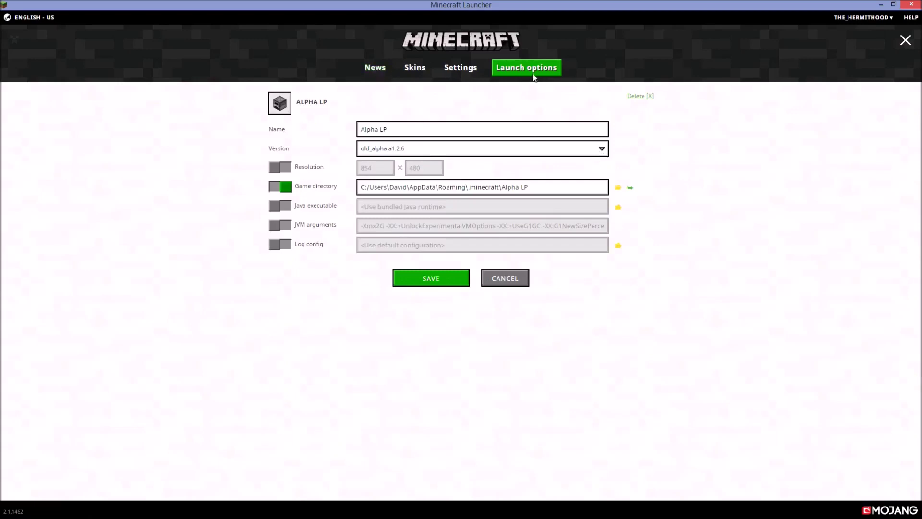
left_click(468, 73)
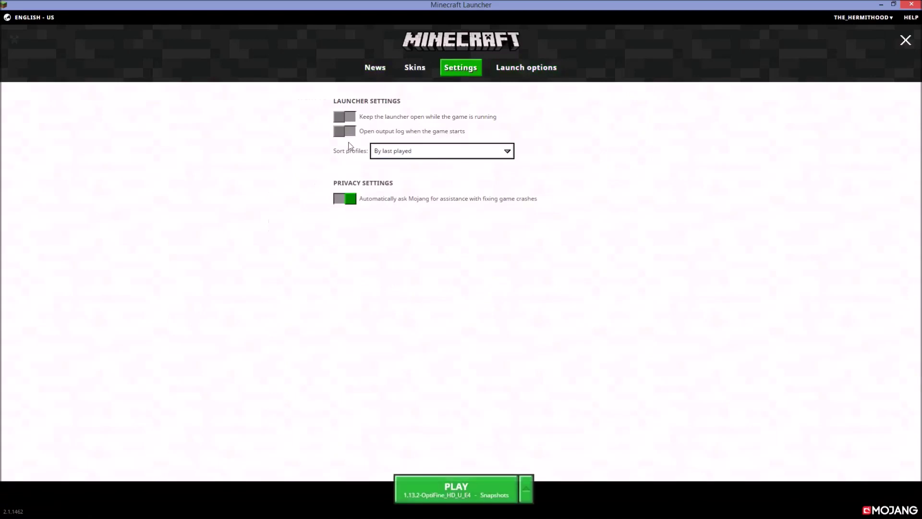
Step: Disable historical versions so alpha and beta profiles disappear, then start a new configuration
left_click(544, 72)
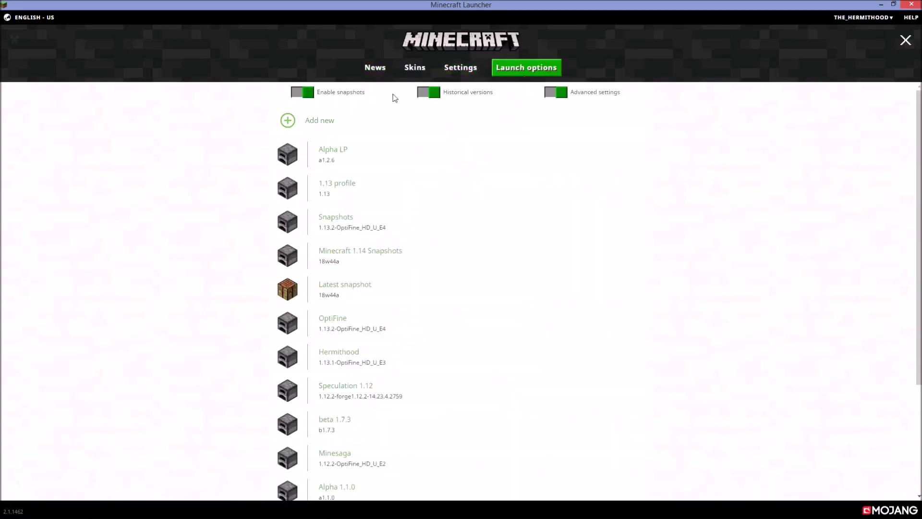
left_click(421, 94)
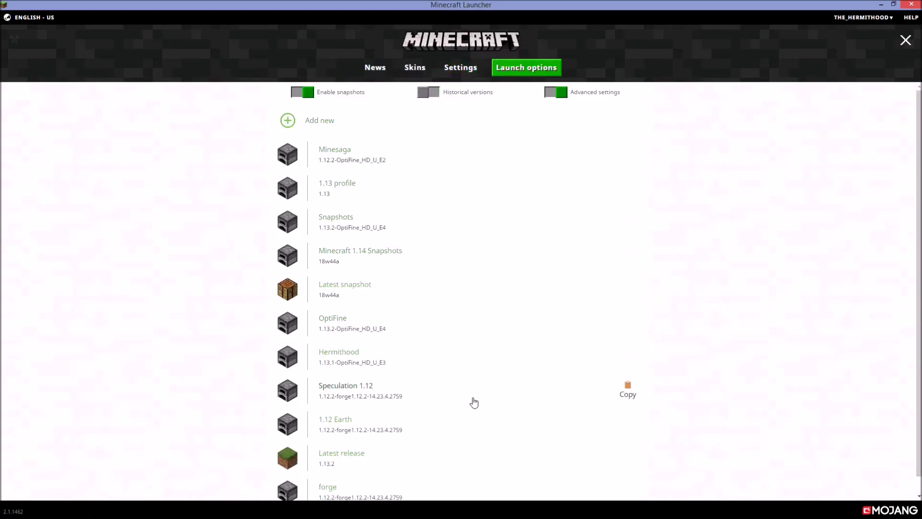
scroll(473, 405, "down", 1)
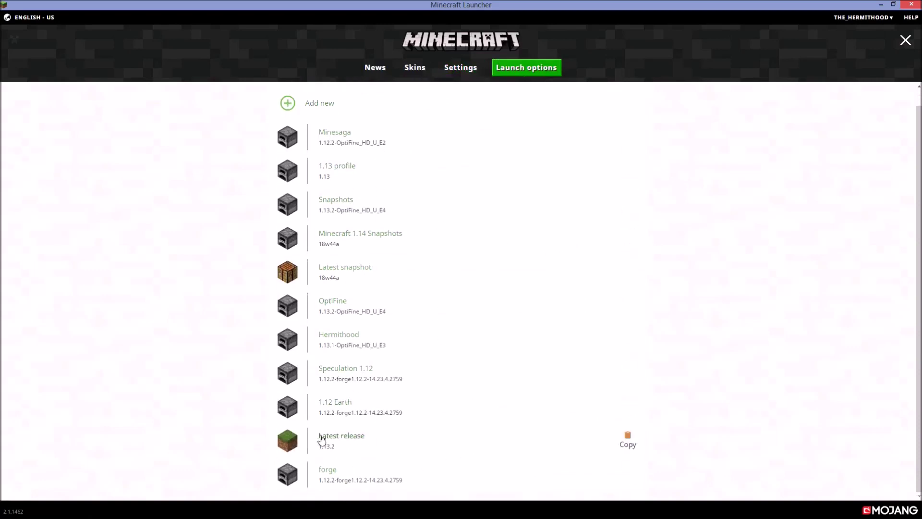
scroll(267, 161, "up", 1)
left_click(287, 125)
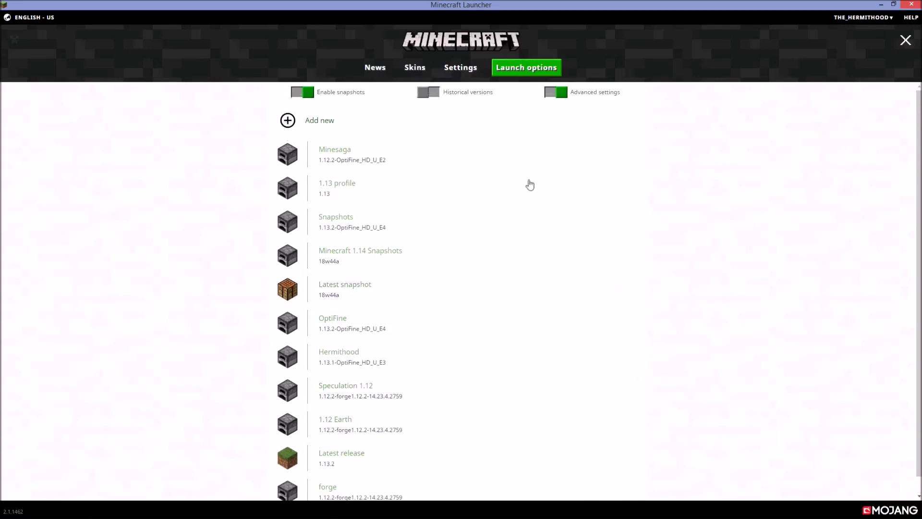
Step: Browse the new configuration's Version list, then cancel the configuration without saving
left_click(602, 150)
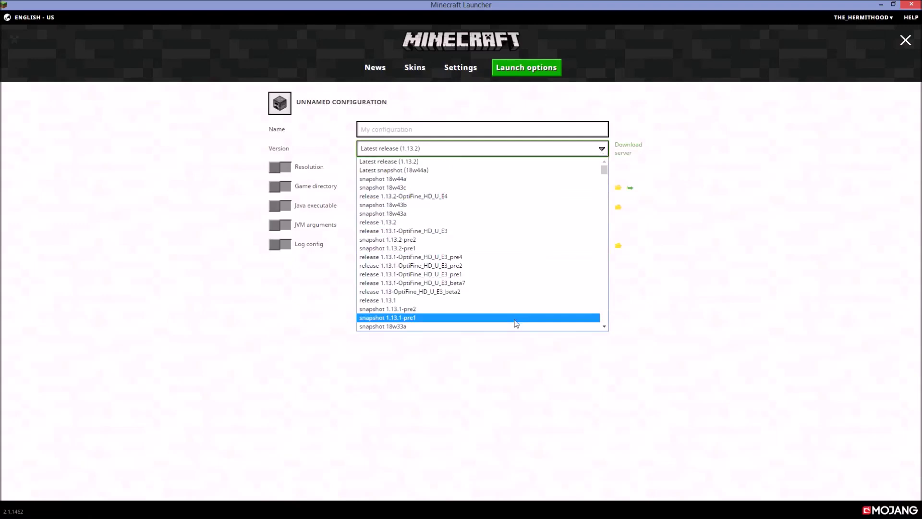
scroll(516, 323, "down", 4)
scroll(446, 275, "up", 4)
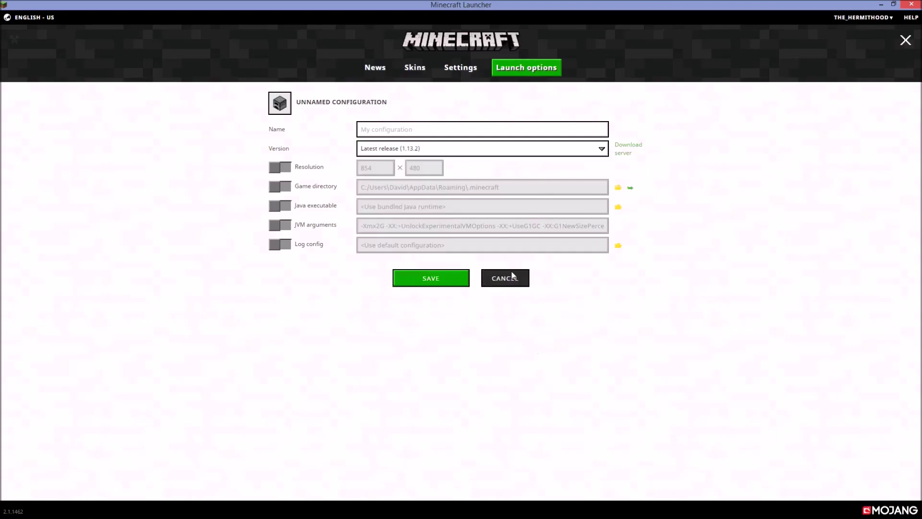
left_click(524, 278)
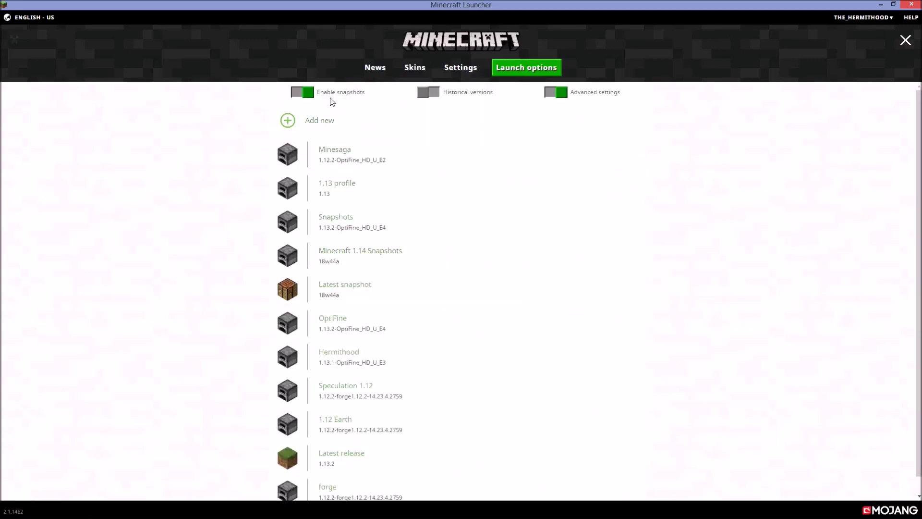
Step: Disable snapshots and browse a new configuration's release-only versions back to 1.0, leaving Latest release 1.13.2
left_click(296, 94)
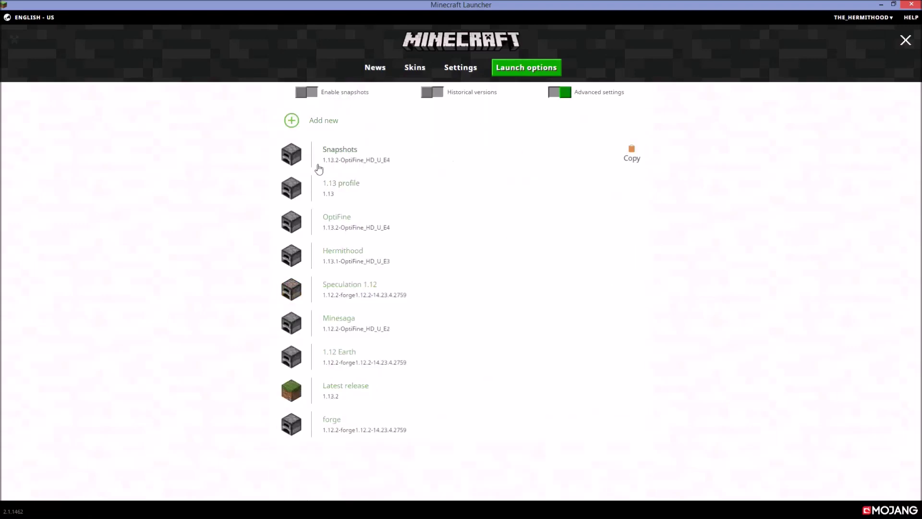
left_click(291, 120)
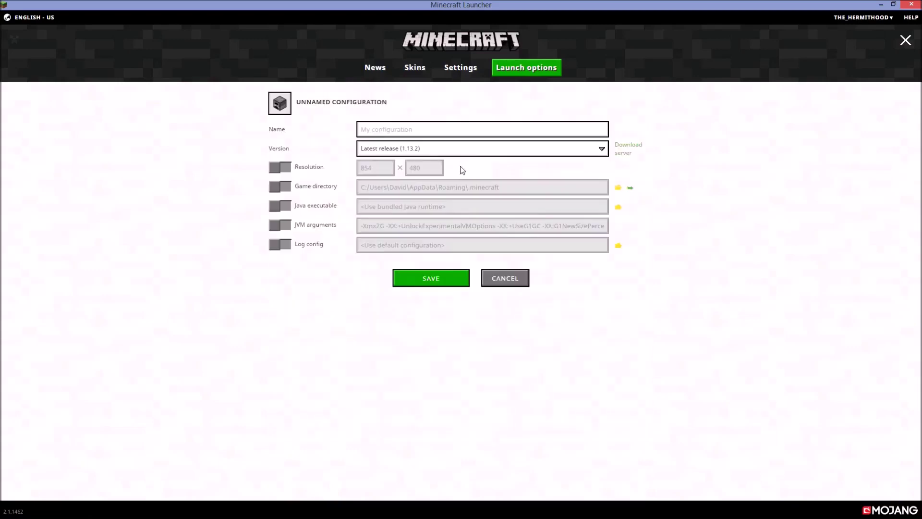
left_click(602, 149)
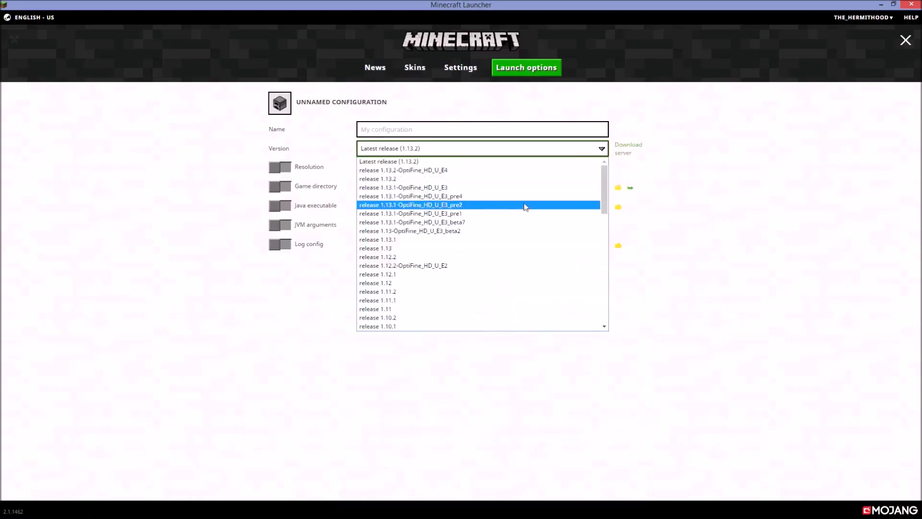
scroll(507, 296, "down", 5)
scroll(507, 300, "down", 10)
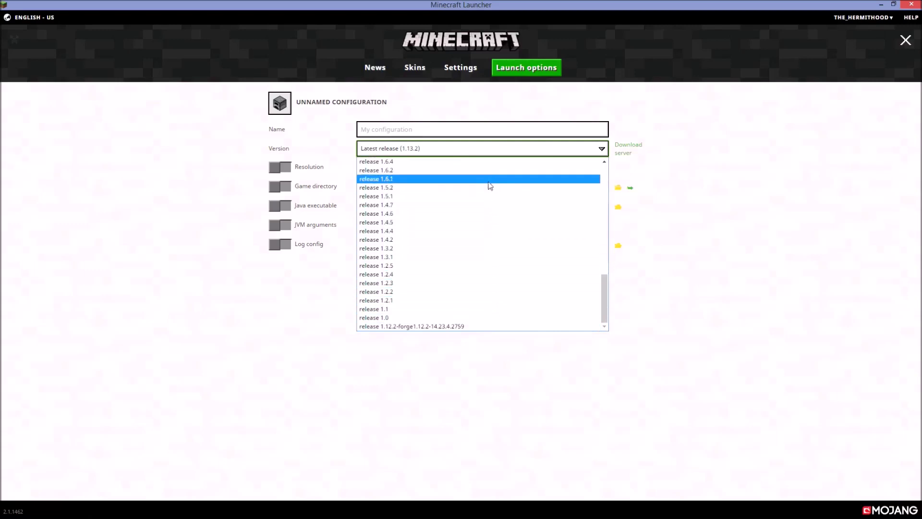
scroll(483, 207, "up", 9)
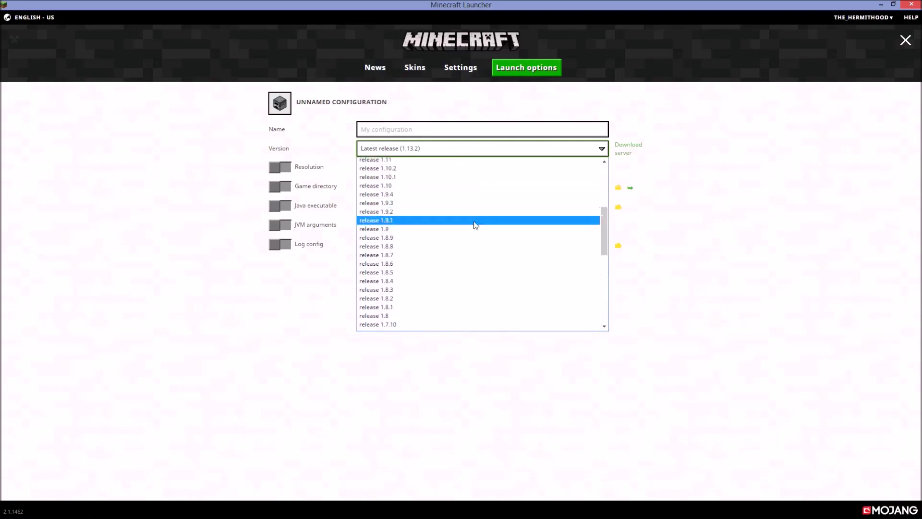
scroll(475, 225, "up", 6)
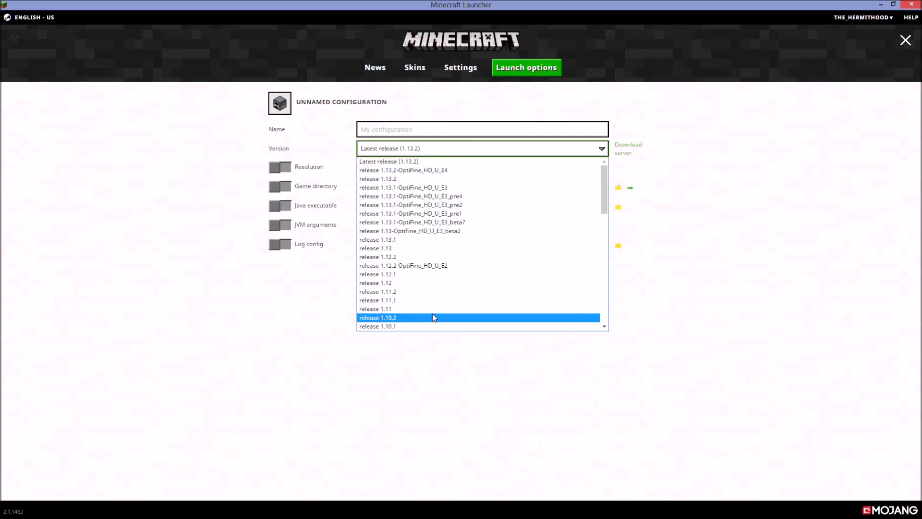
left_click(812, 316)
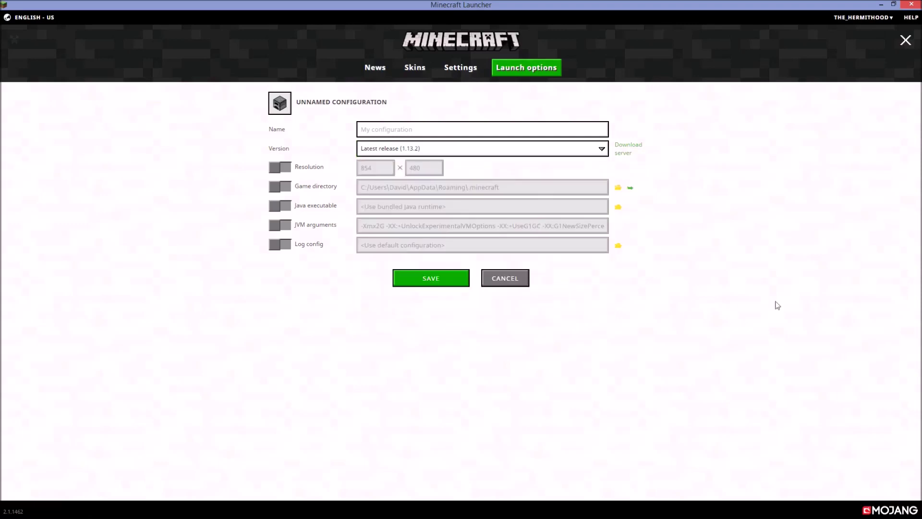